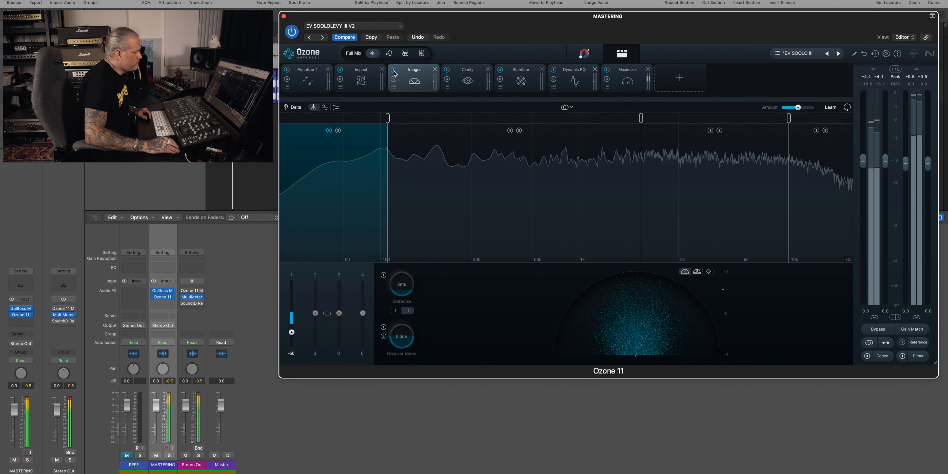
Step: Bypass the Imager module and re-enable it to compare its effect
left_click(393, 71)
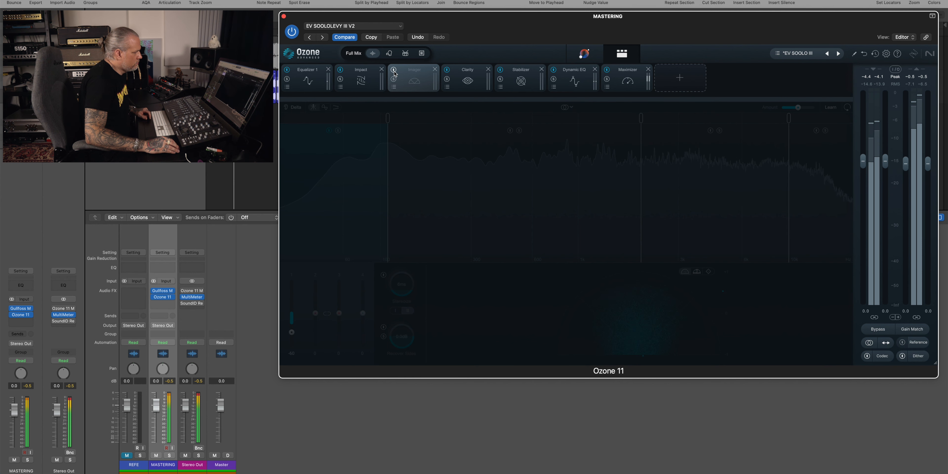
left_click(394, 70)
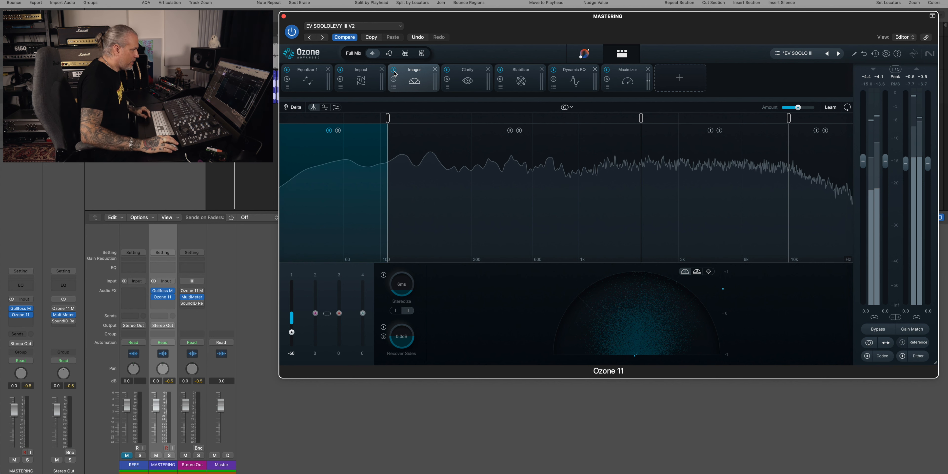
Step: Open the Clarity module, start playback, and toggle its processing off and on twice to compare
left_click(455, 80)
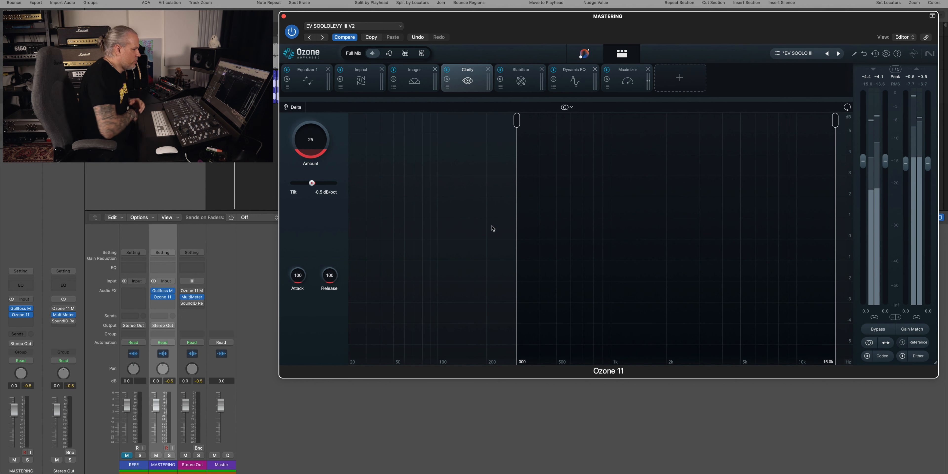
key("space")
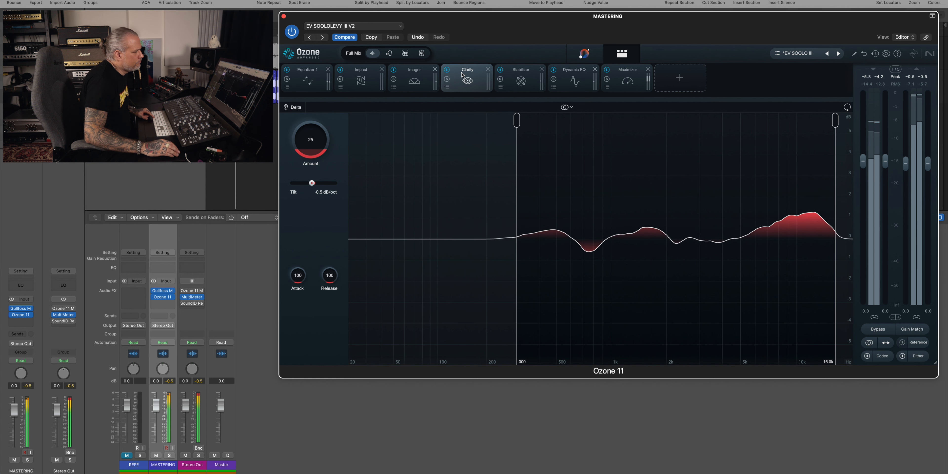
left_click(447, 70)
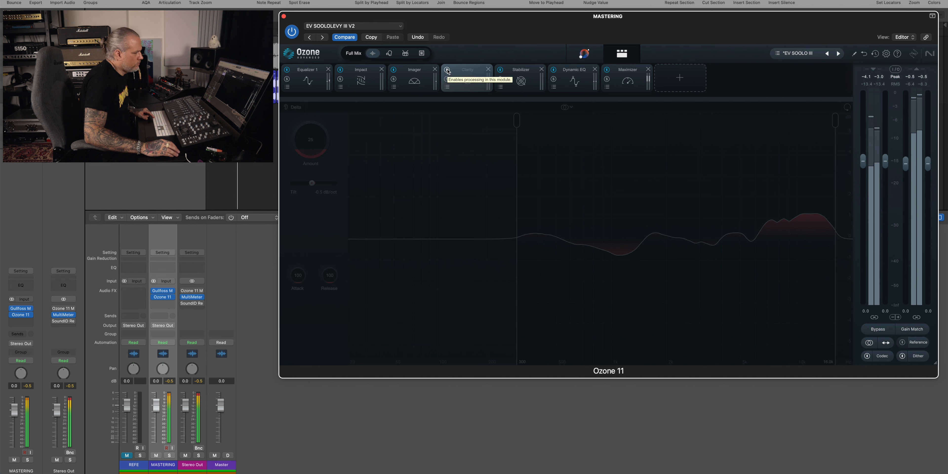
left_click(447, 70)
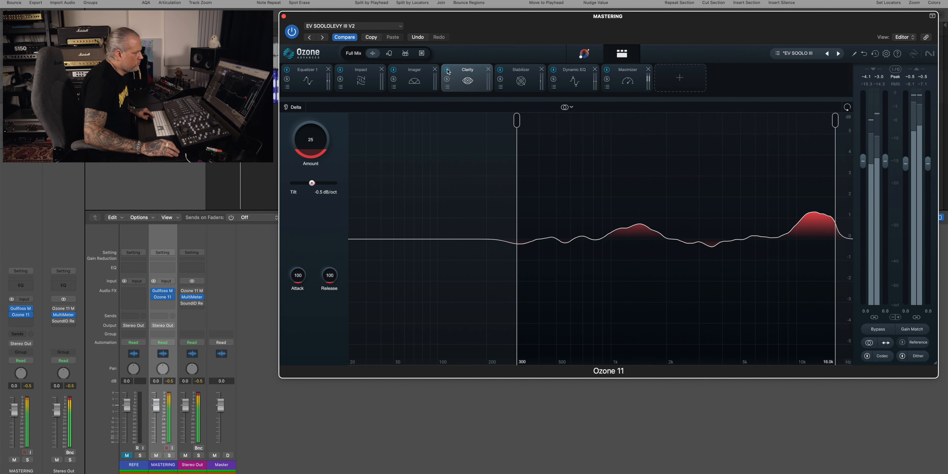
left_click(447, 70)
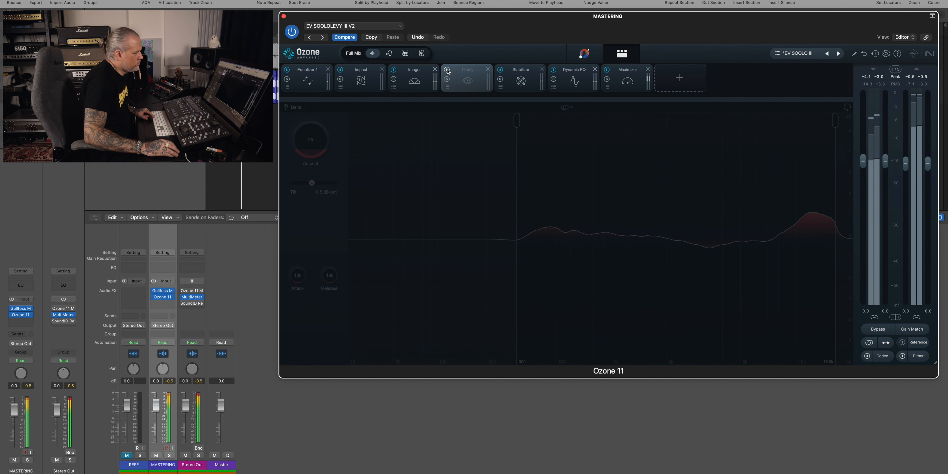
left_click(447, 69)
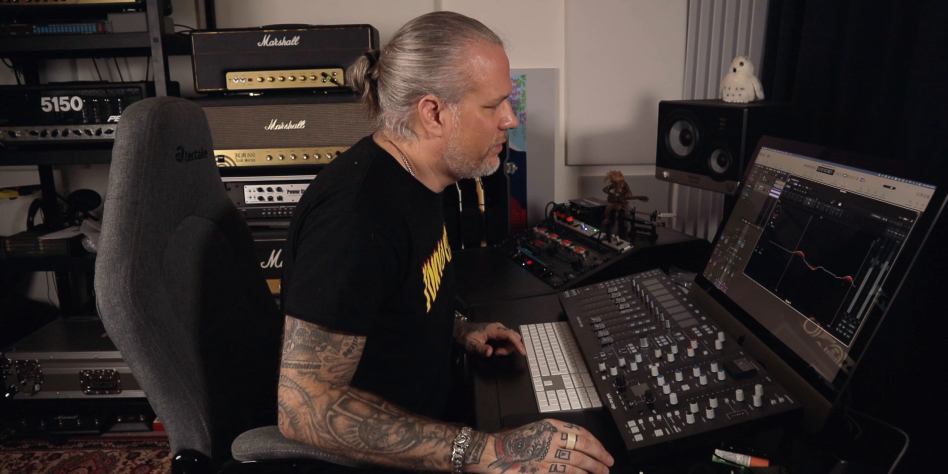
Step: Toggle the Stabilizer module's processing off and on twice while listening, comparing the result
left_click(818, 205)
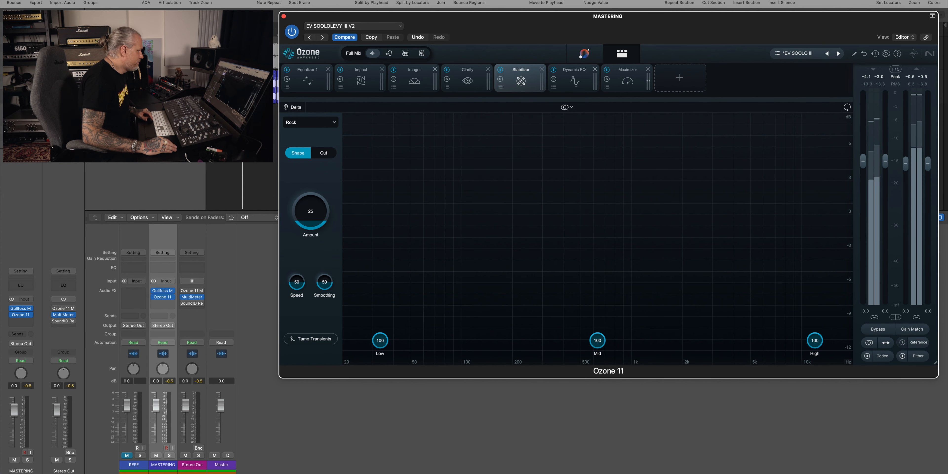
key("space")
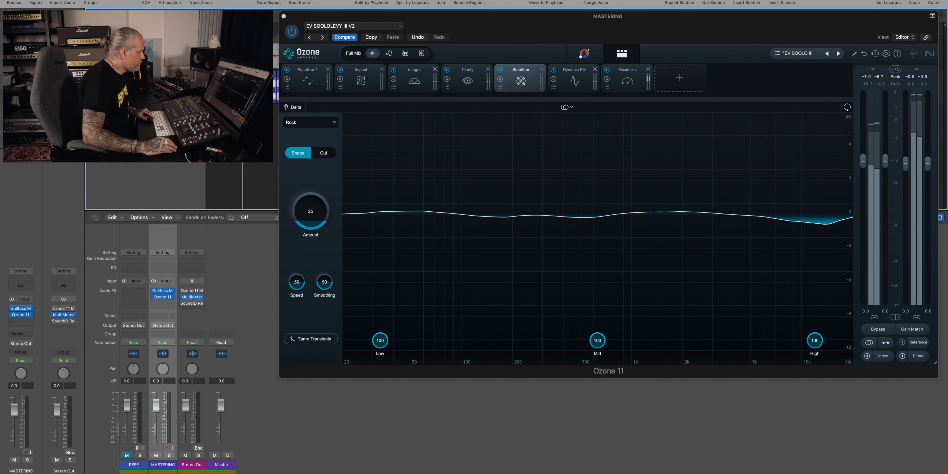
left_click(500, 70)
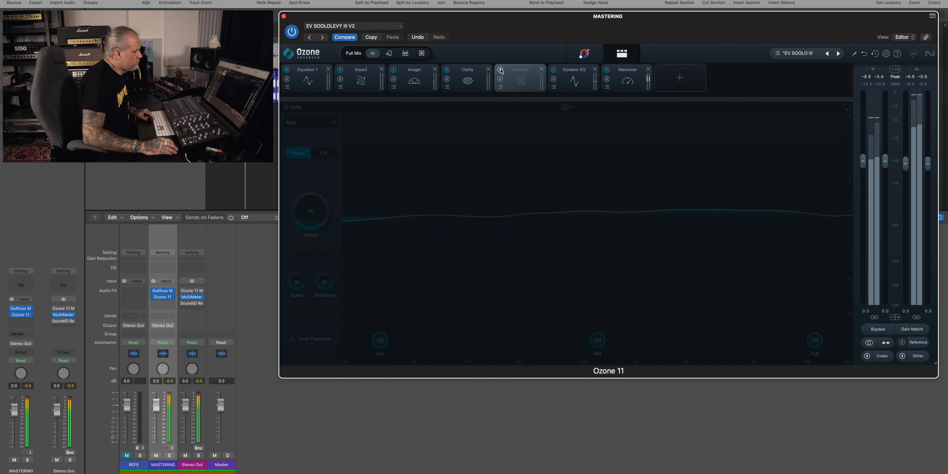
left_click(500, 70)
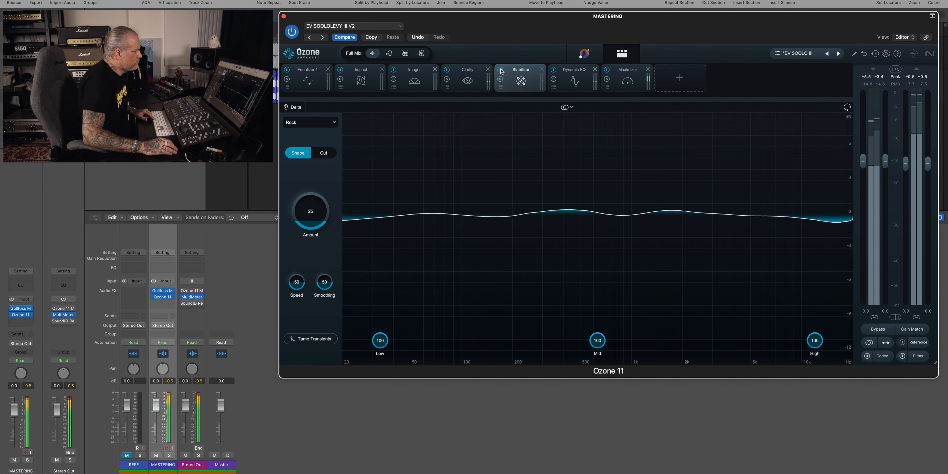
left_click(500, 70)
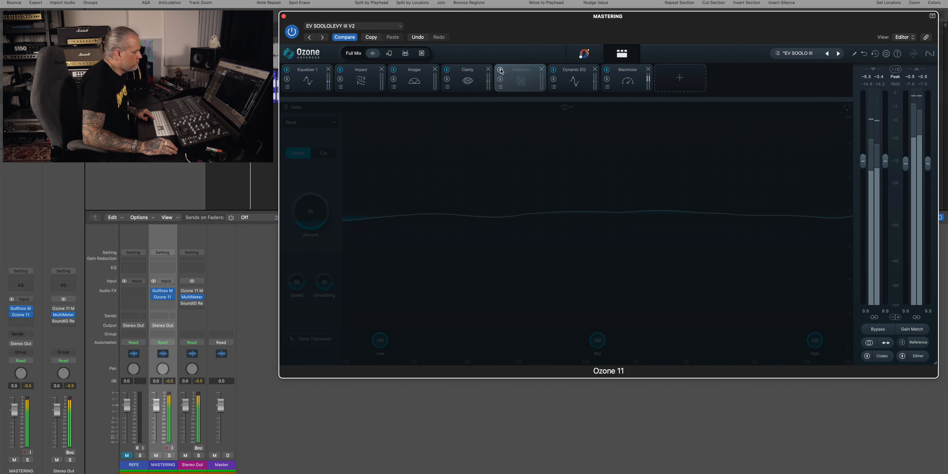
left_click(501, 70)
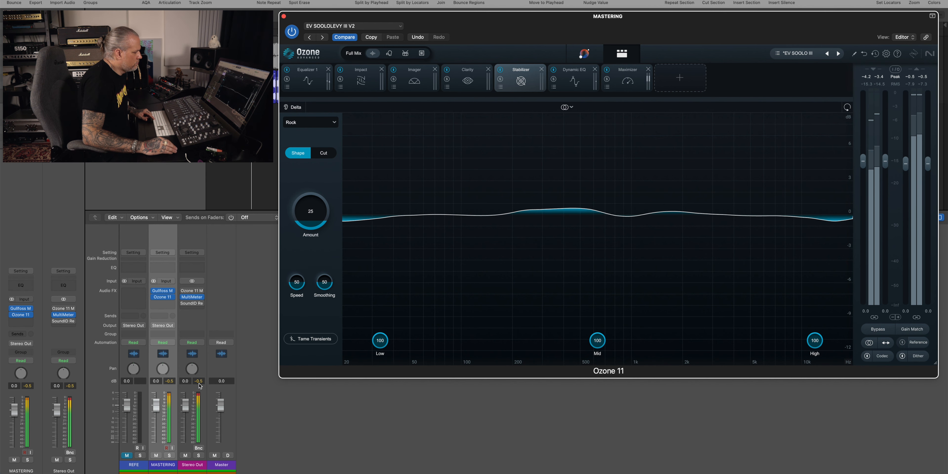
Step: Open the Dynamic EQ module, start playback, and toggle its processing off and on to compare
left_click(175, 398)
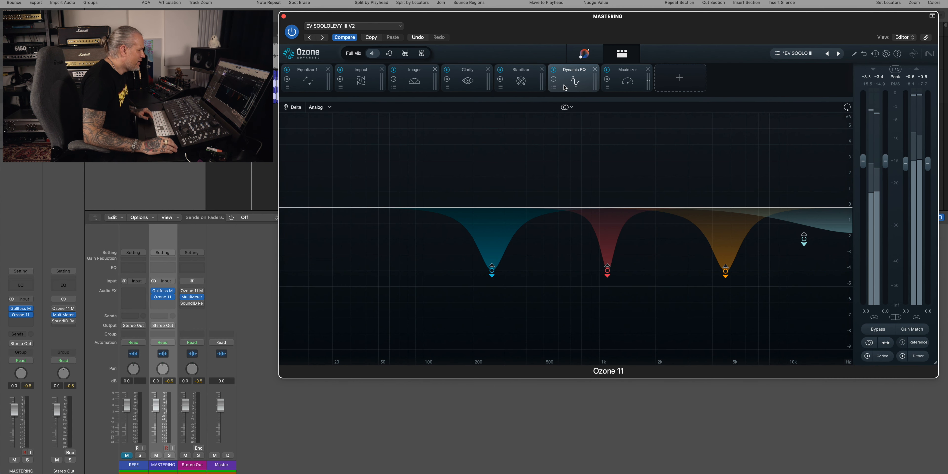
key("space")
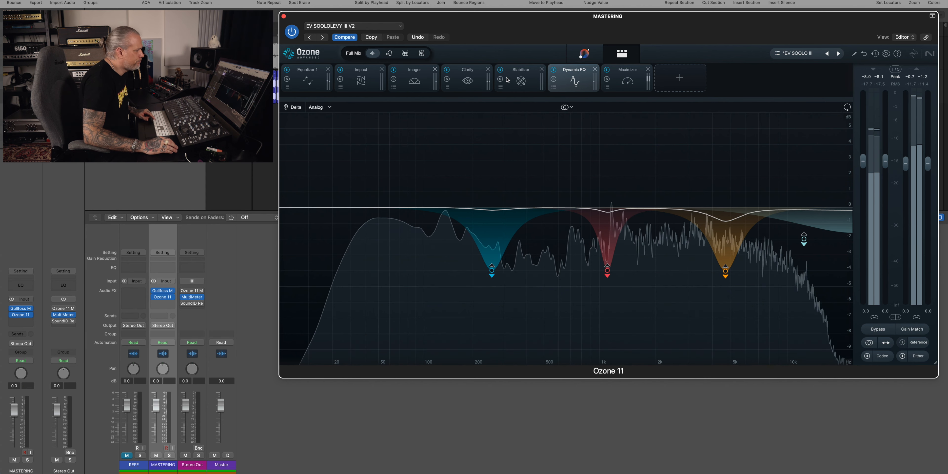
left_click(553, 71)
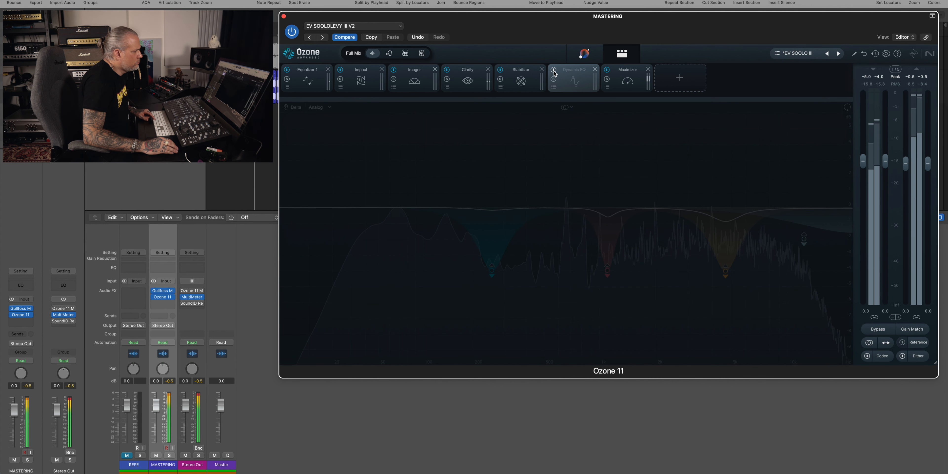
left_click(554, 71)
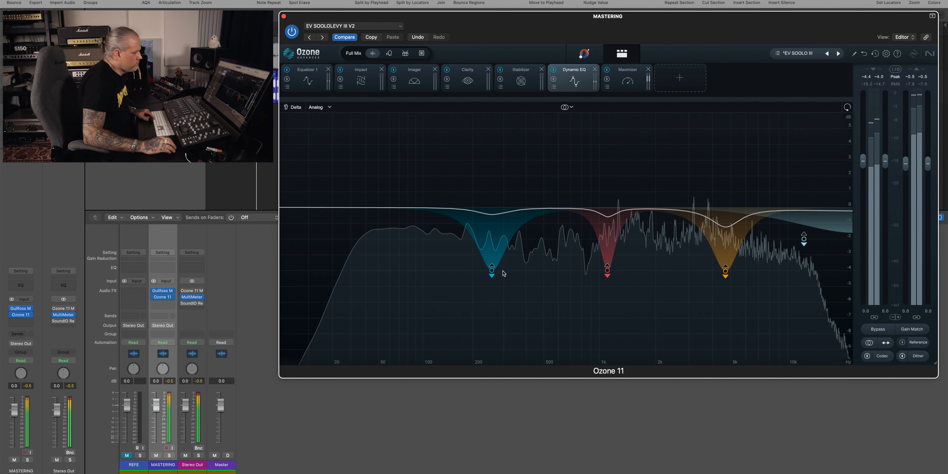
Step: Select the first and second Dynamic EQ bands in turn, soloing and unsoloing each to hear it
left_click(491, 271)
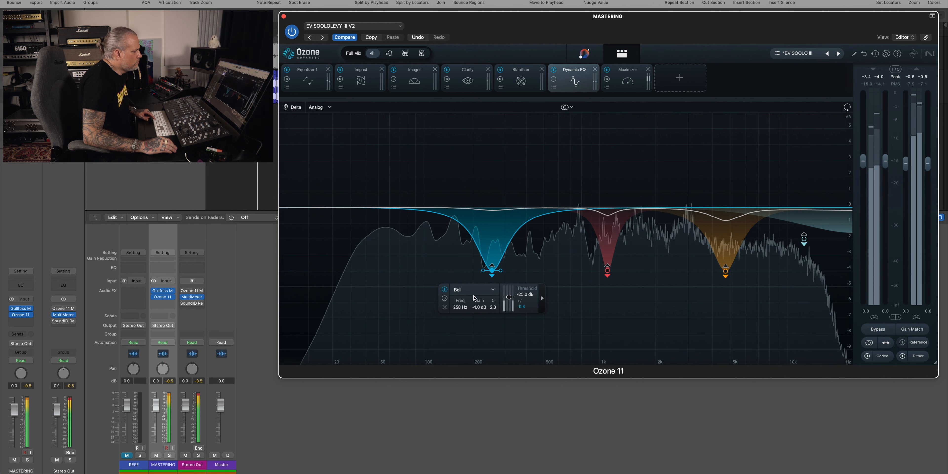
left_click(445, 299)
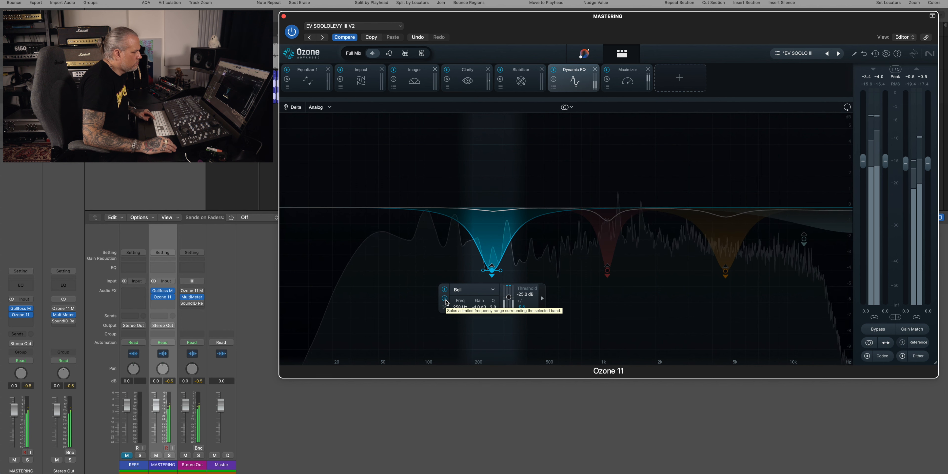
left_click(444, 299)
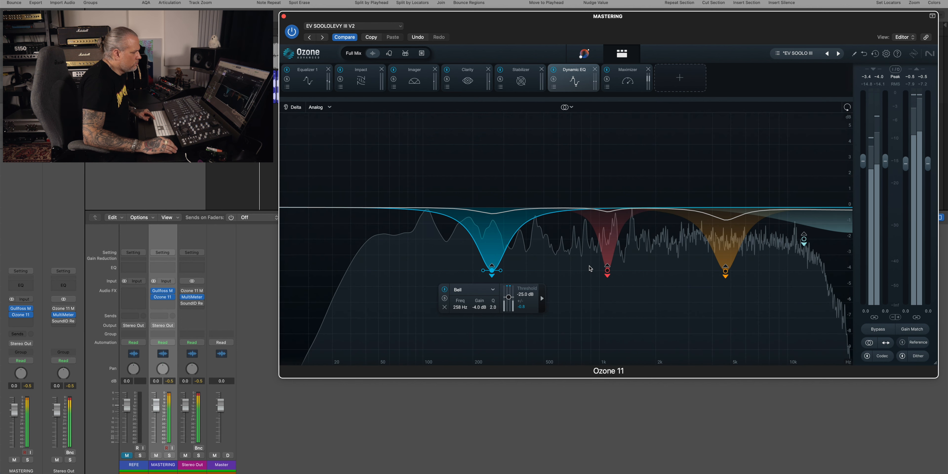
left_click(607, 271)
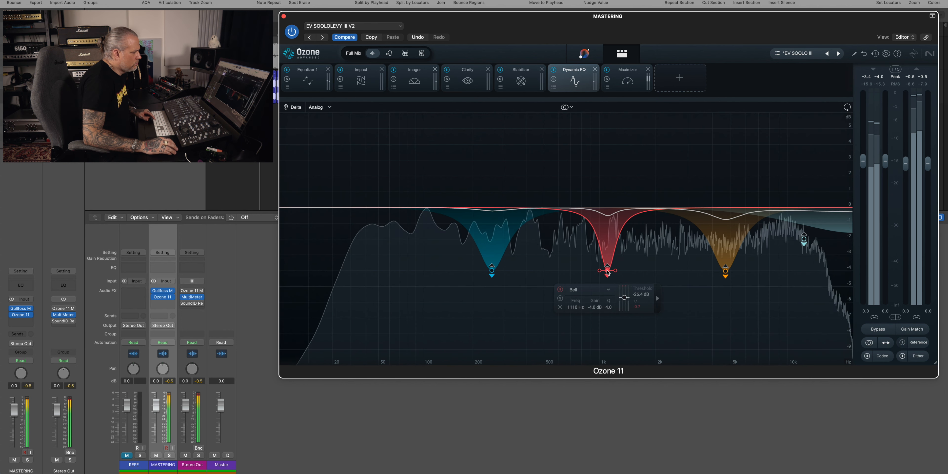
left_click(560, 299)
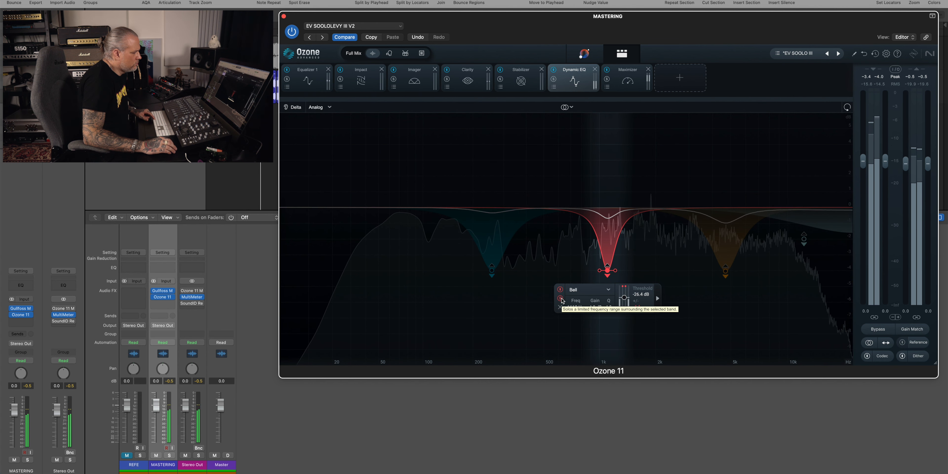
left_click(560, 298)
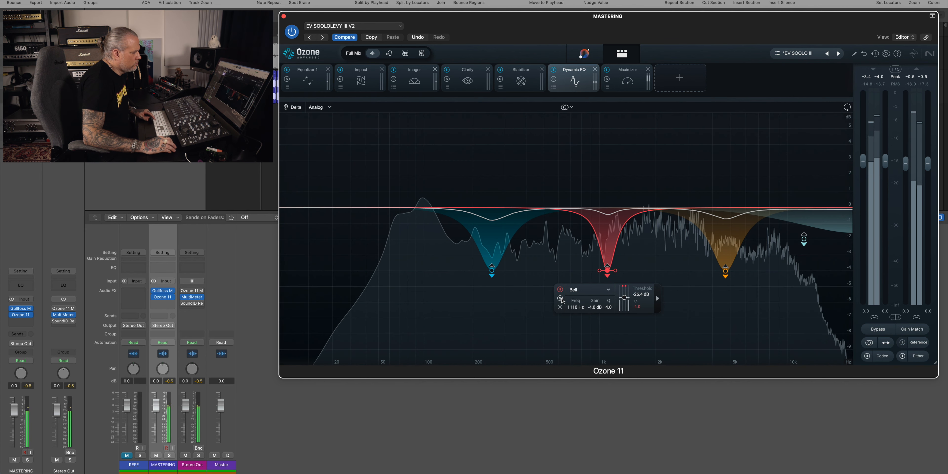
Step: Select the third band and the Baxandall Treble band in turn, soloing and unsoloing each to hear it
left_click(724, 272)
left_click(678, 298)
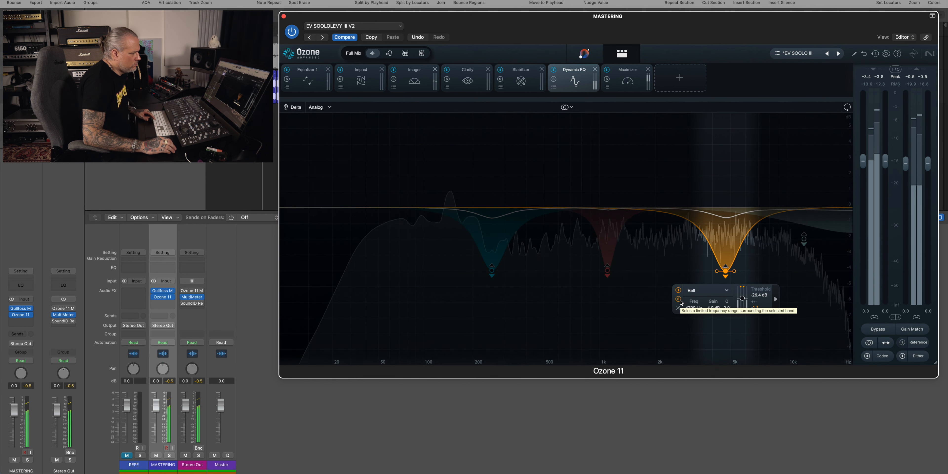
left_click(677, 298)
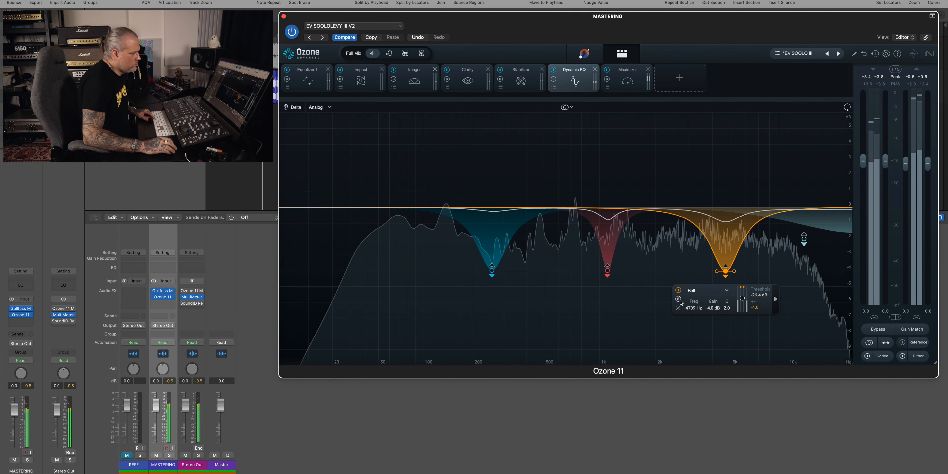
left_click(803, 240)
left_click(744, 267)
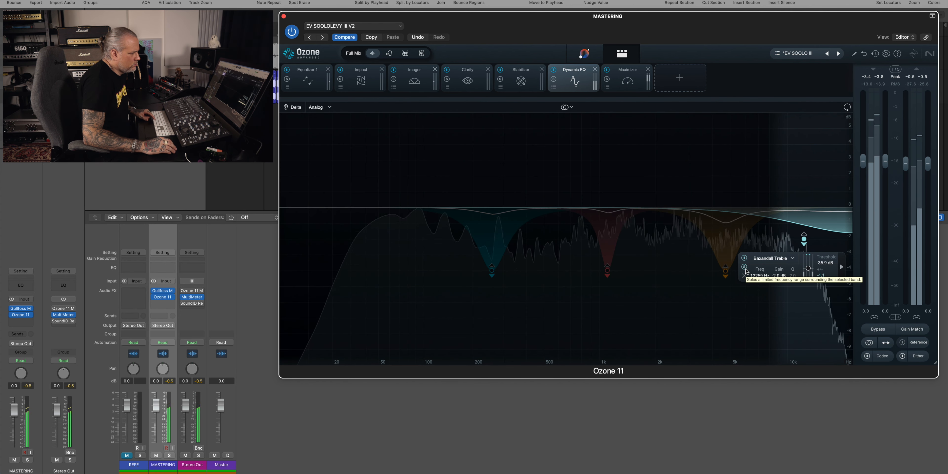
left_click(744, 267)
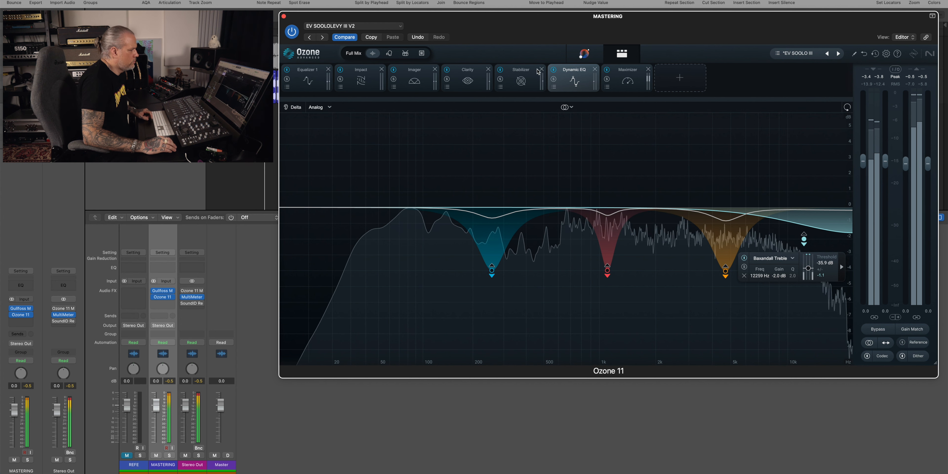
Step: Toggle the Dynamic EQ module's processing off and on to compare
left_click(554, 70)
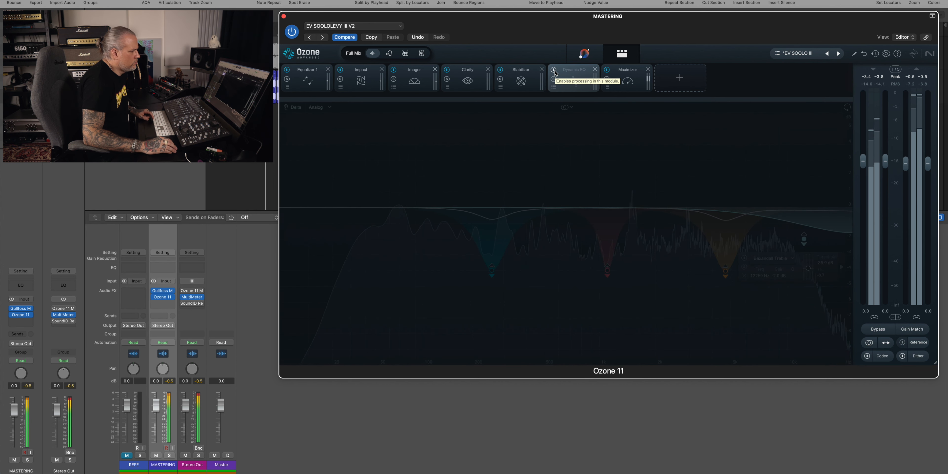
left_click(554, 69)
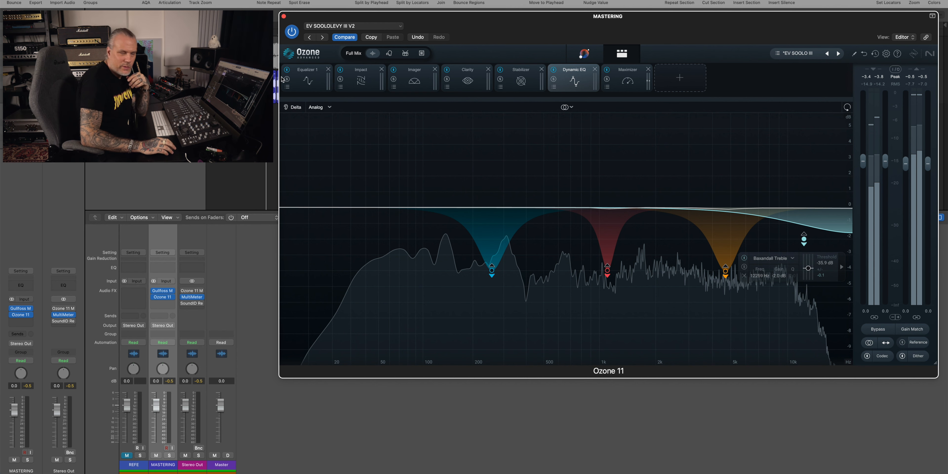
Step: Open the Maximizer module and restart playback to listen to it
left_click(614, 87)
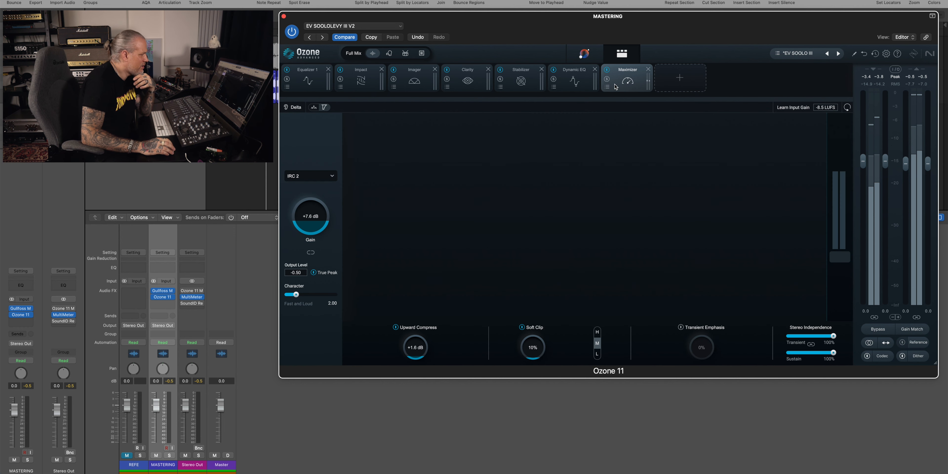
key("space")
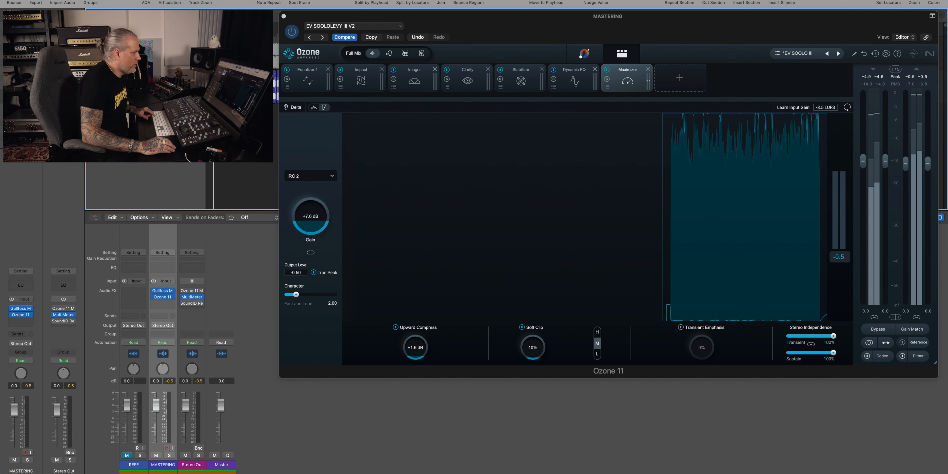
key("space")
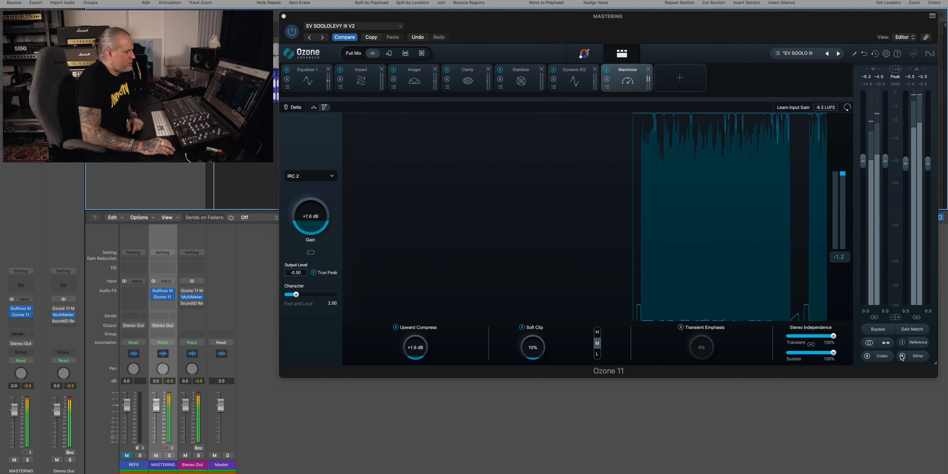
Step: Enable Gain Match and bypass the Maximizer module to compare the loudness-matched result
left_click(911, 329)
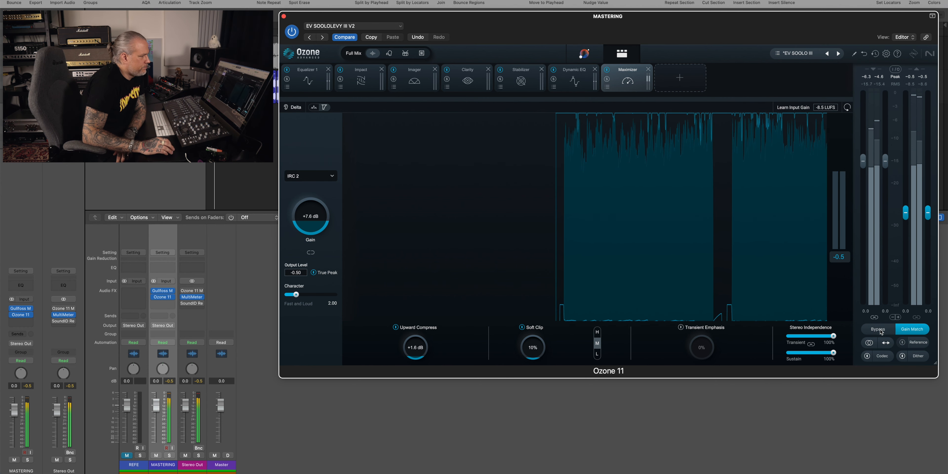
left_click(607, 70)
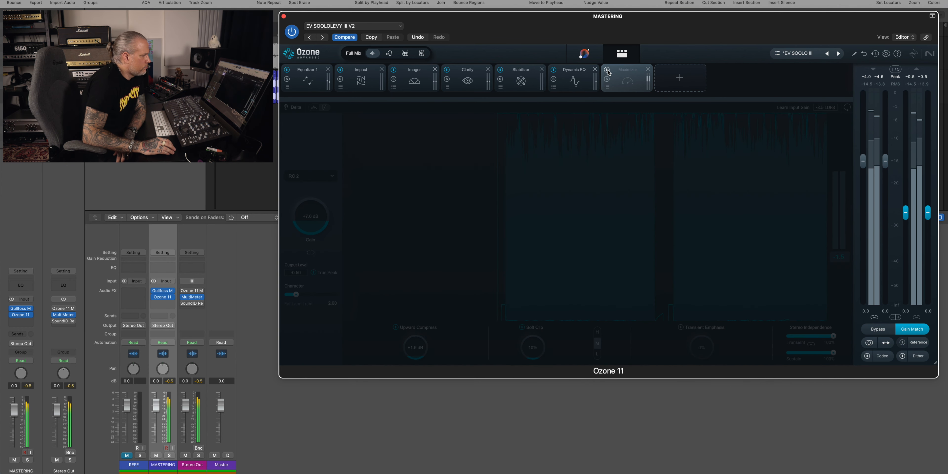